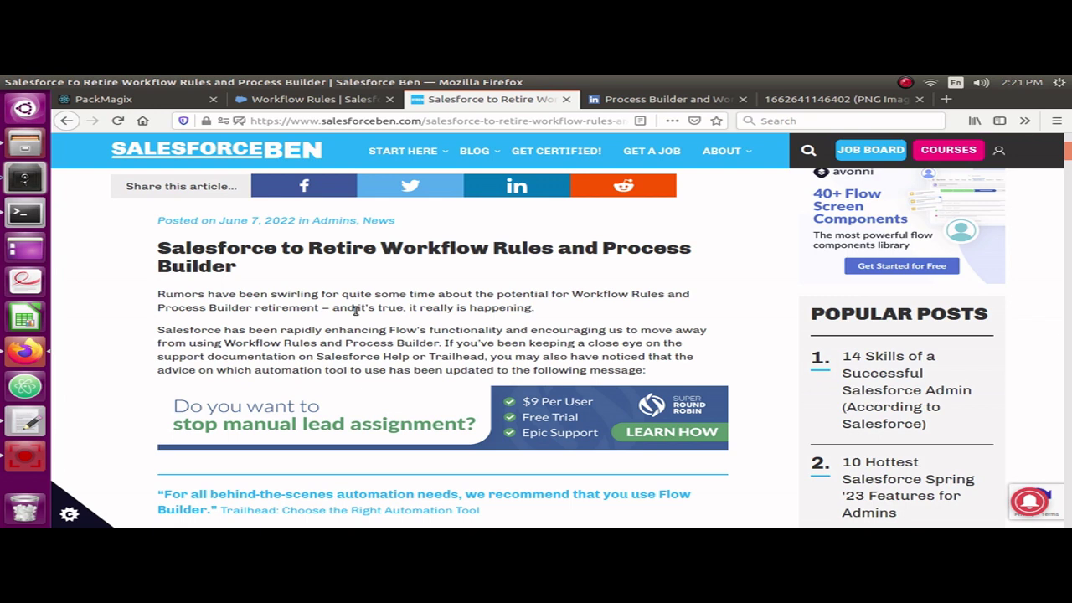
# - Go to the Salesforce Workflow Rules list
pyautogui.scroll(-10, 355, 310)
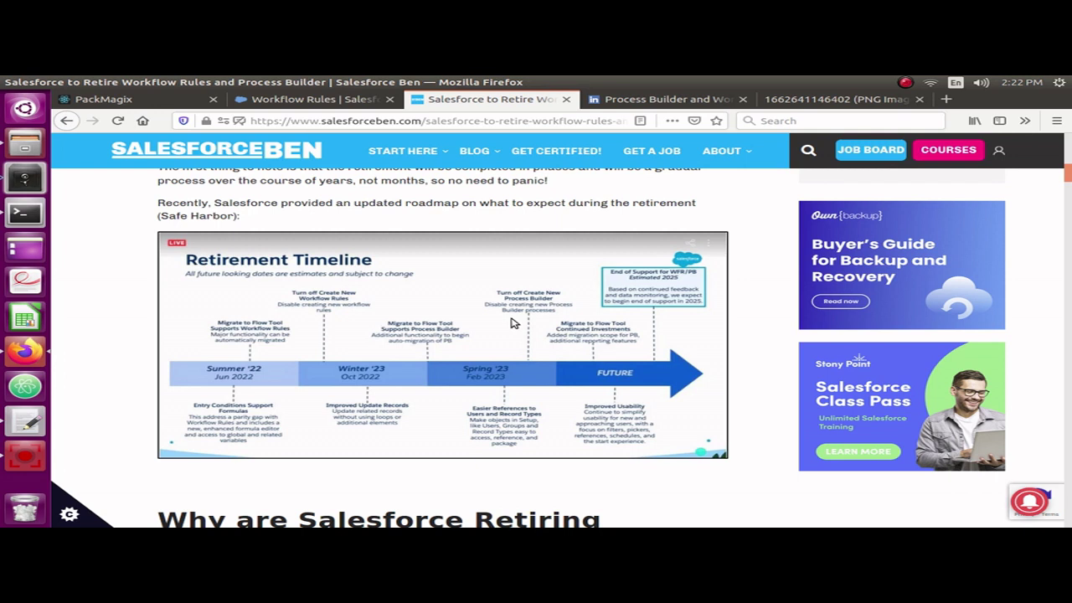
pyautogui.scroll(6, 513, 322)
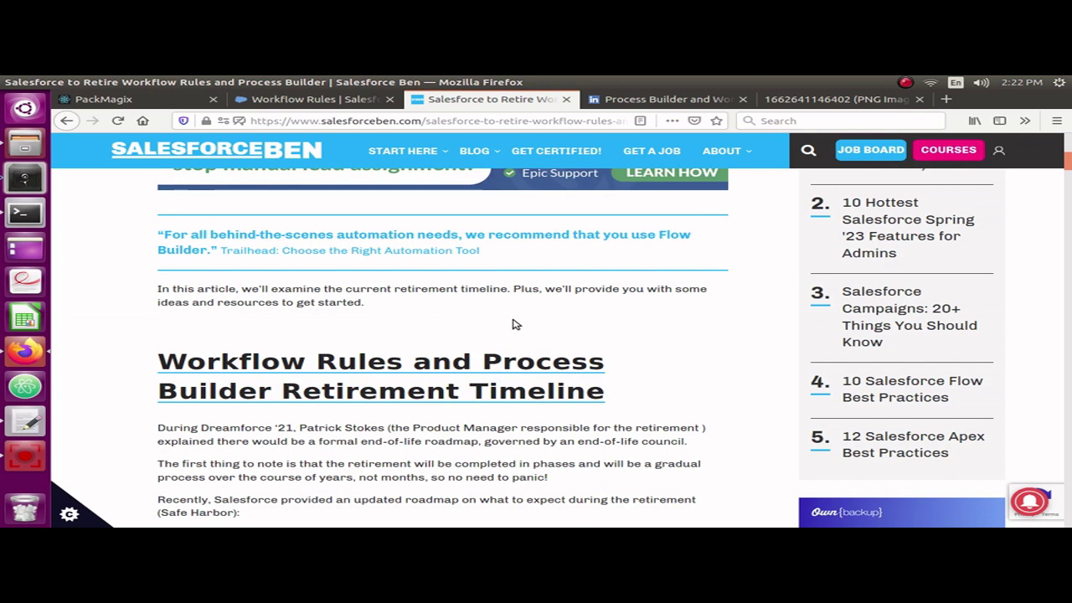
pyautogui.click(304, 100)
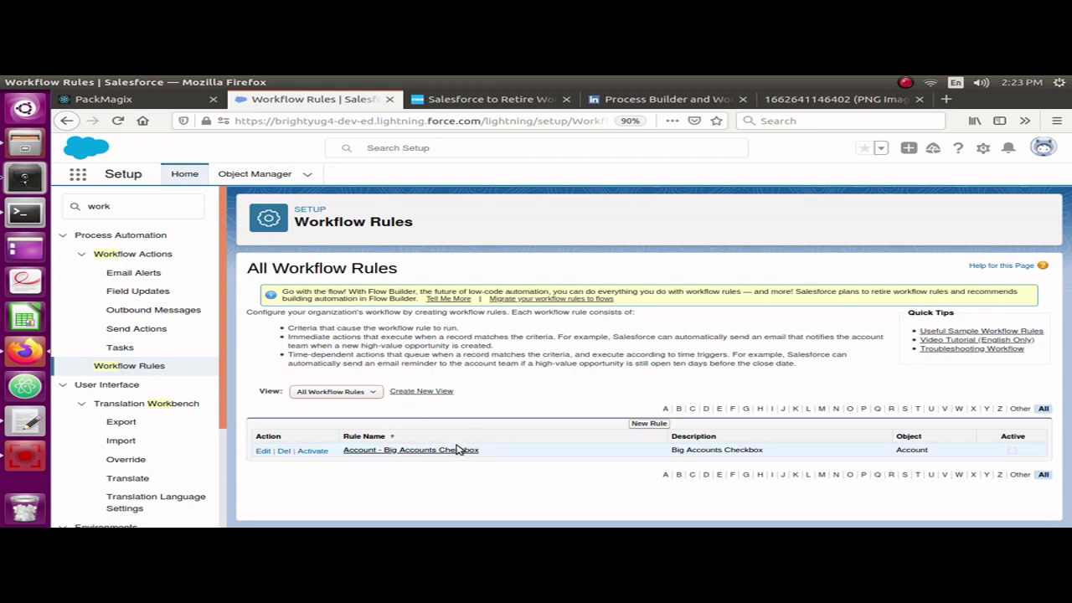
# - Review the Account - Big Accounts Checkbox rule's details, then return to the rules list
pyautogui.click(400, 454)
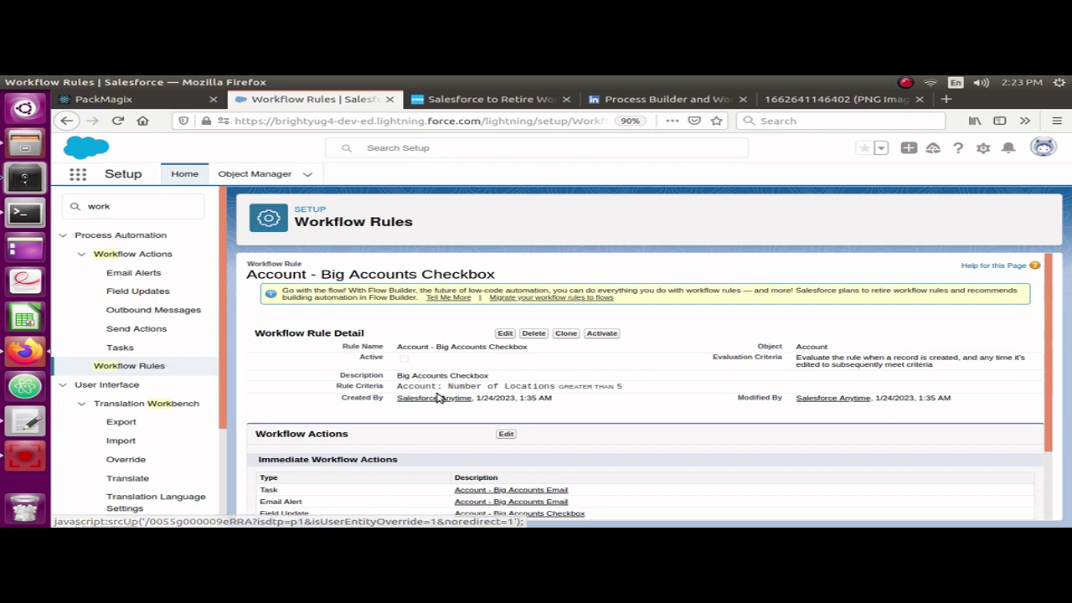
pyautogui.scroll(-2, 436, 399)
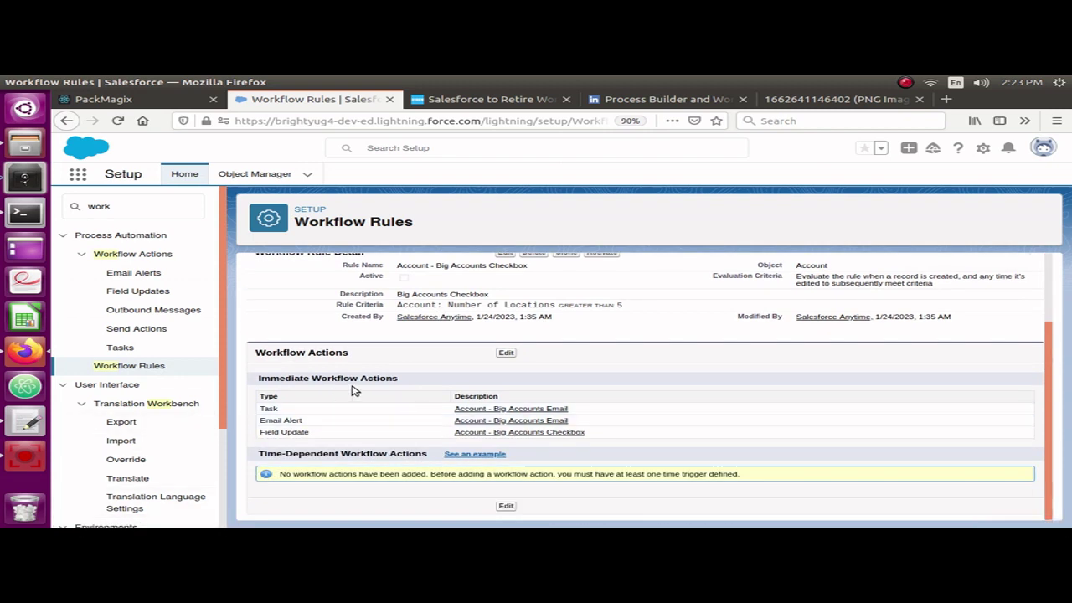
pyautogui.scroll(2, 352, 387)
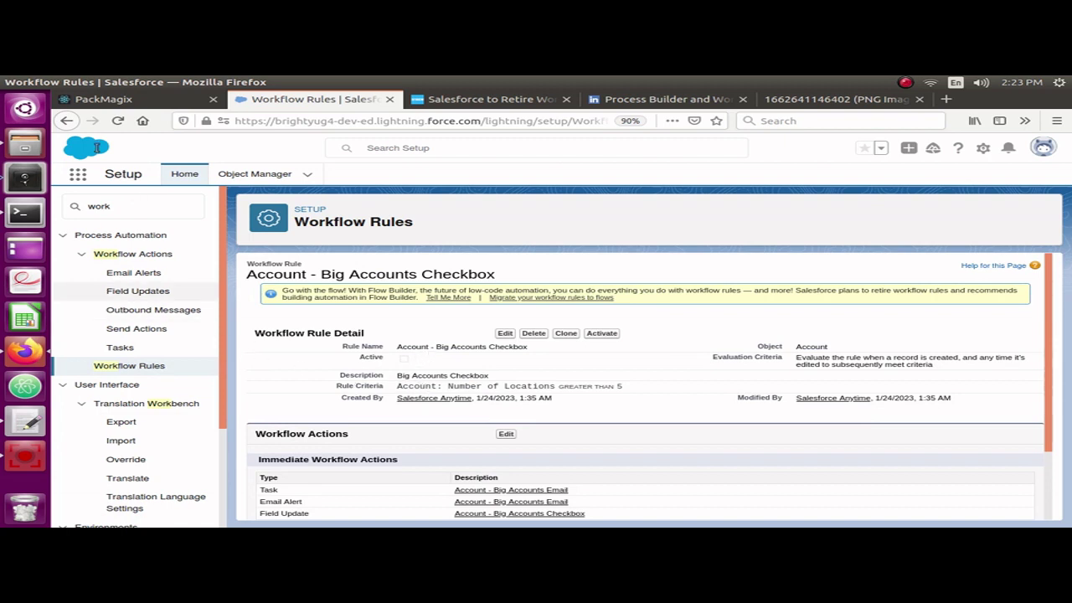
pyautogui.click(67, 122)
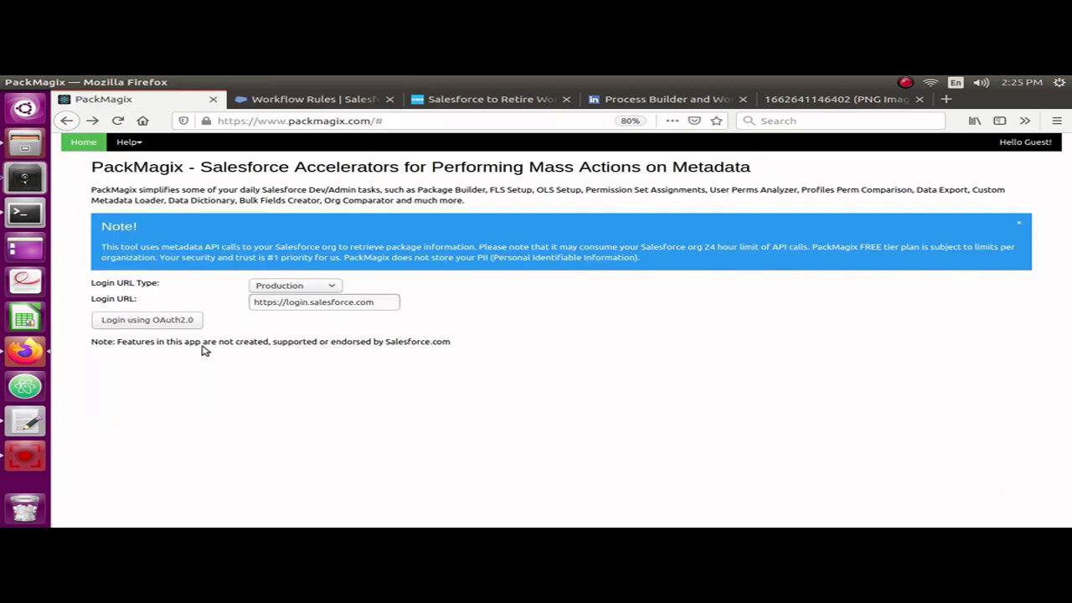
# - Log in to Salesforce via OAuth 2.0 with the saved login and allow PackMagix access to the org
pyautogui.click(165, 324)
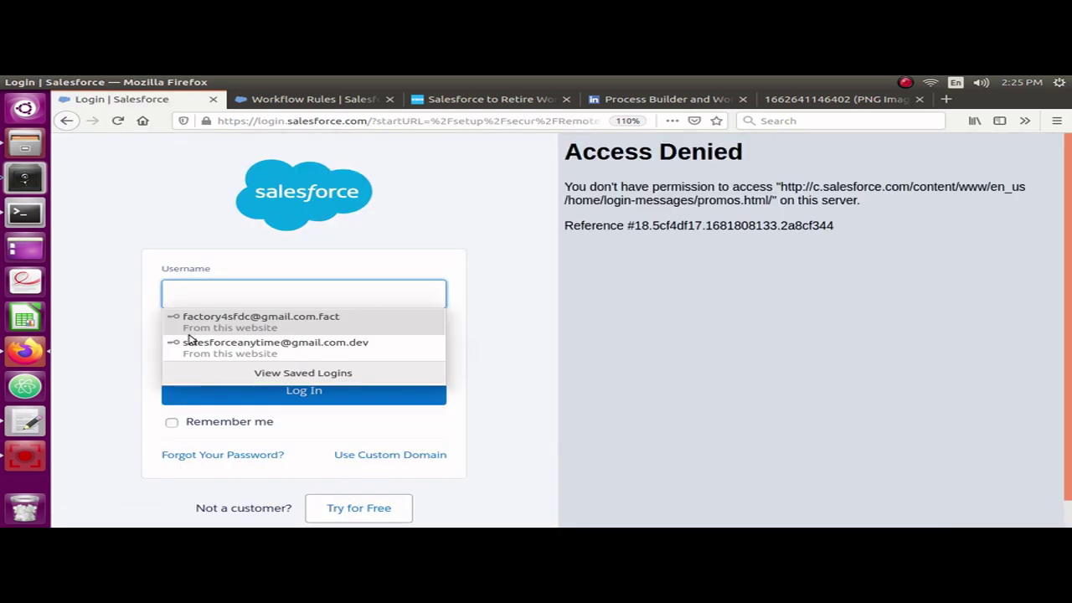
pyautogui.click(192, 345)
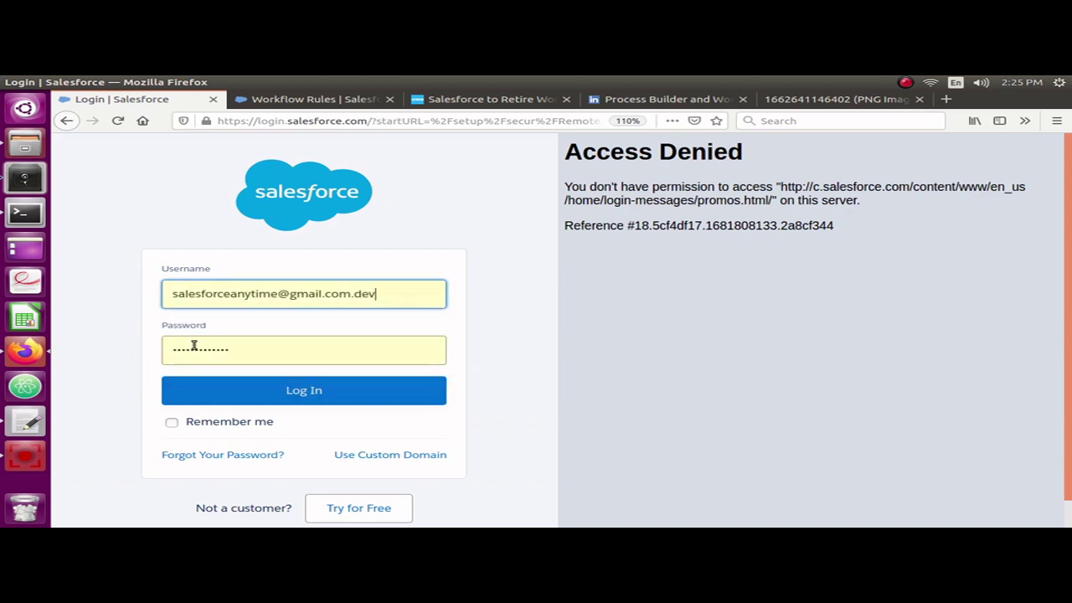
pyautogui.click(293, 390)
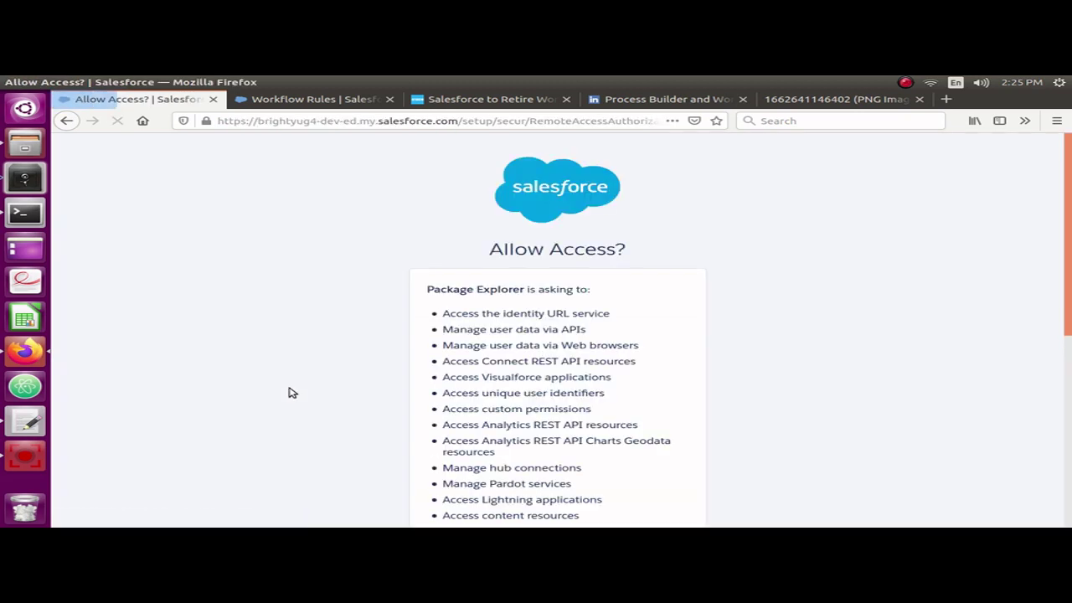
pyautogui.scroll(-3, 300, 390)
pyautogui.scroll(-3, 300, 390)
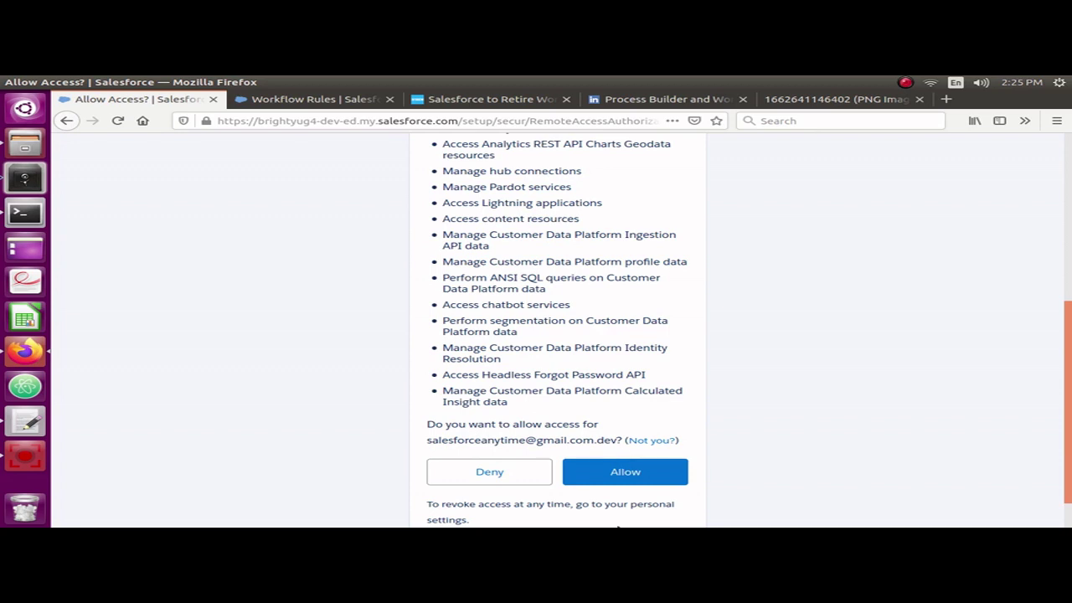
pyautogui.click(617, 464)
pyautogui.click(618, 466)
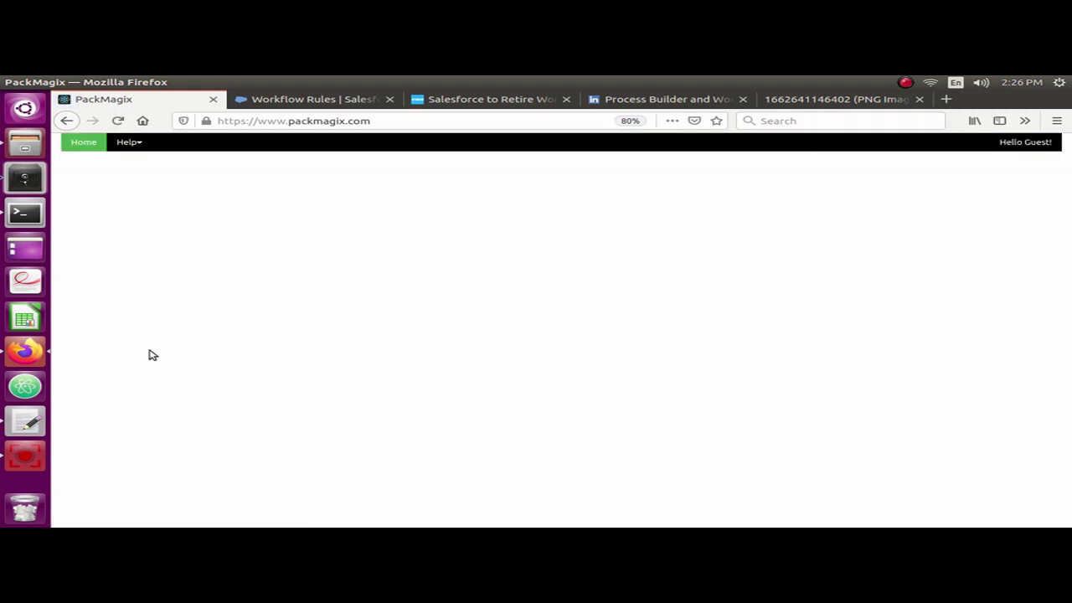
# - Open the Export Workflow Rules tool with the Account object selected
pyautogui.scroll(-3, 152, 354)
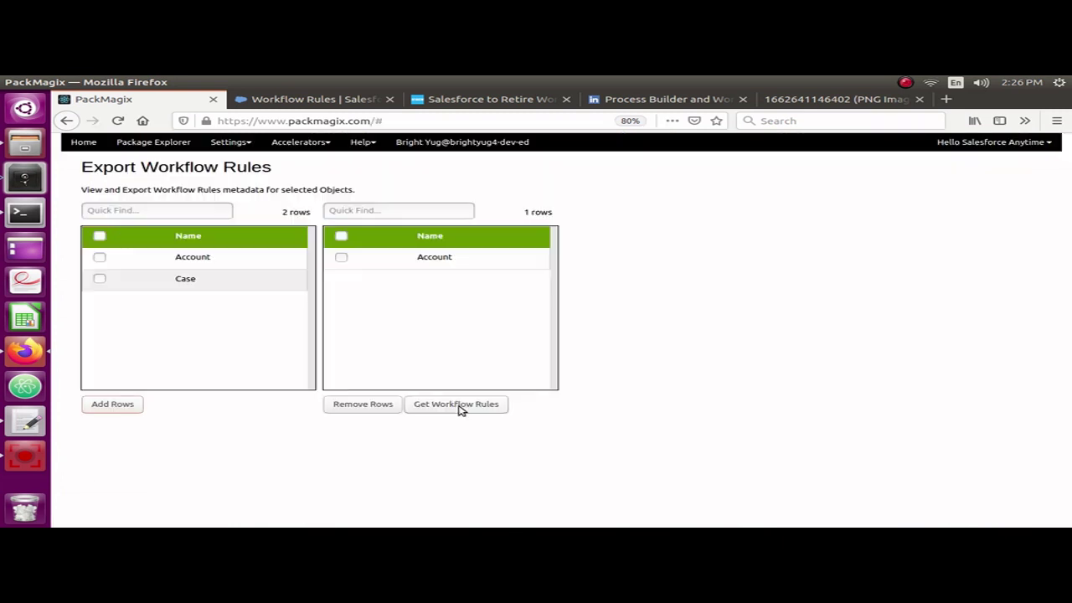
pyautogui.click(459, 408)
pyautogui.click(459, 407)
# - Get the Account workflow rules and scroll the table to review criteria, trigger type and three actions
pyautogui.click(459, 407)
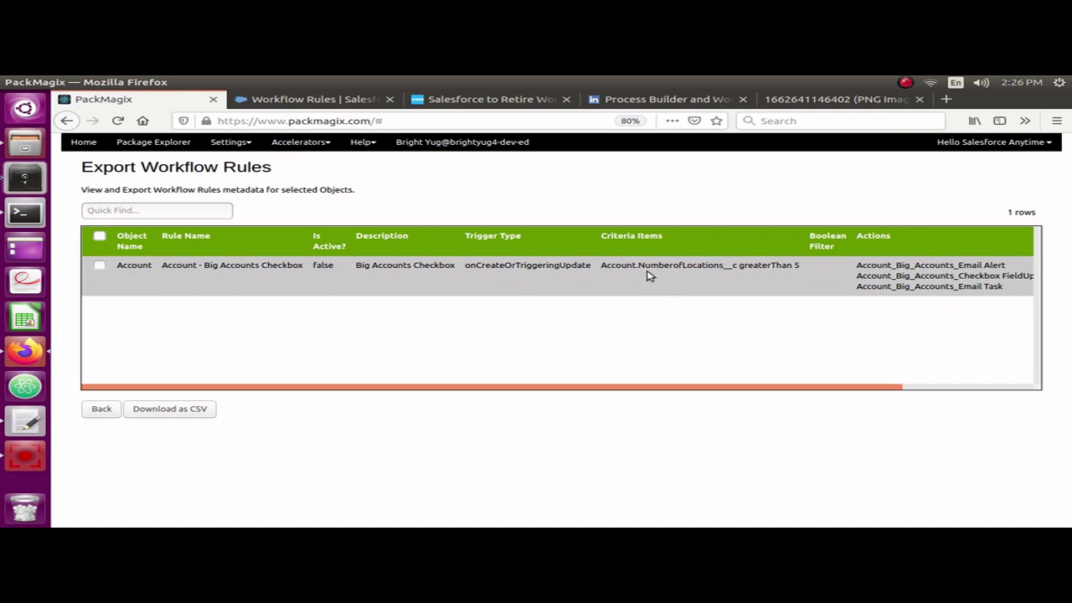
pyautogui.moveTo(699, 388); pyautogui.dragTo(802, 392)
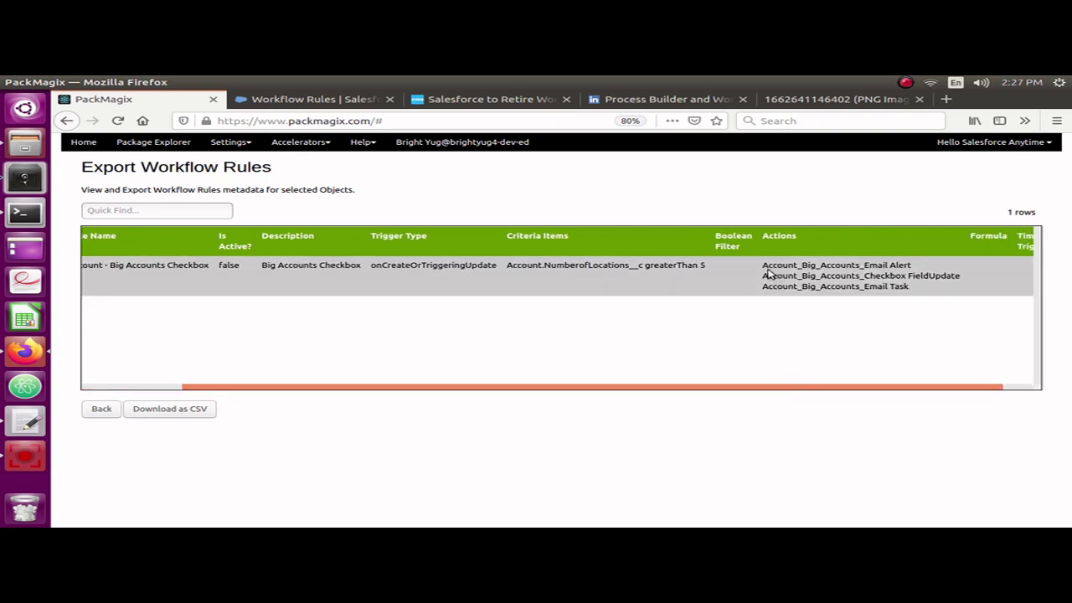
pyautogui.moveTo(763, 263); pyautogui.dragTo(965, 299)
pyautogui.click(905, 311)
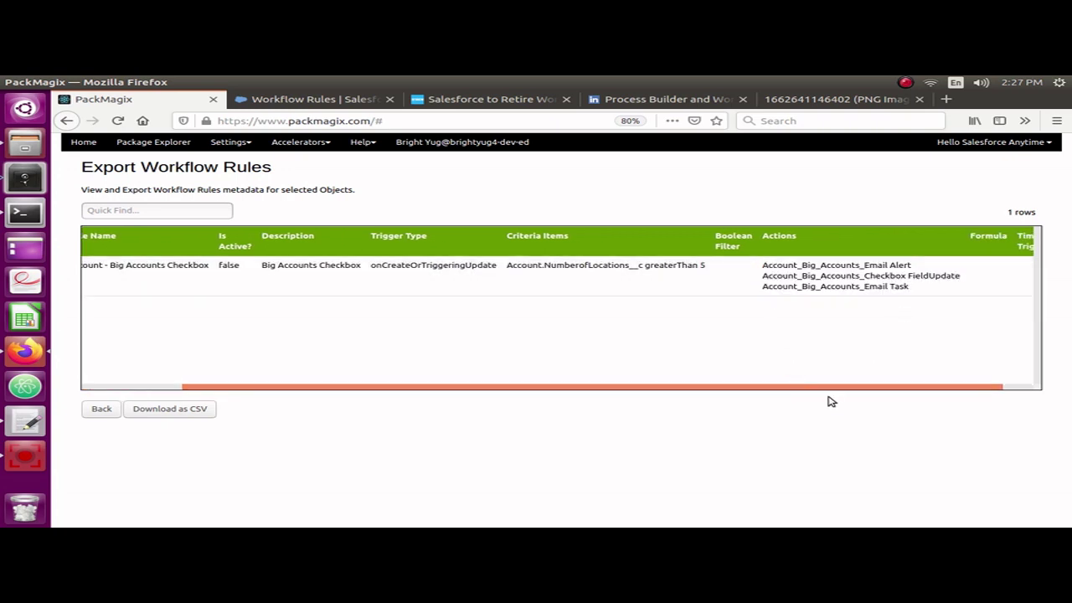
pyautogui.moveTo(838, 391); pyautogui.dragTo(978, 394)
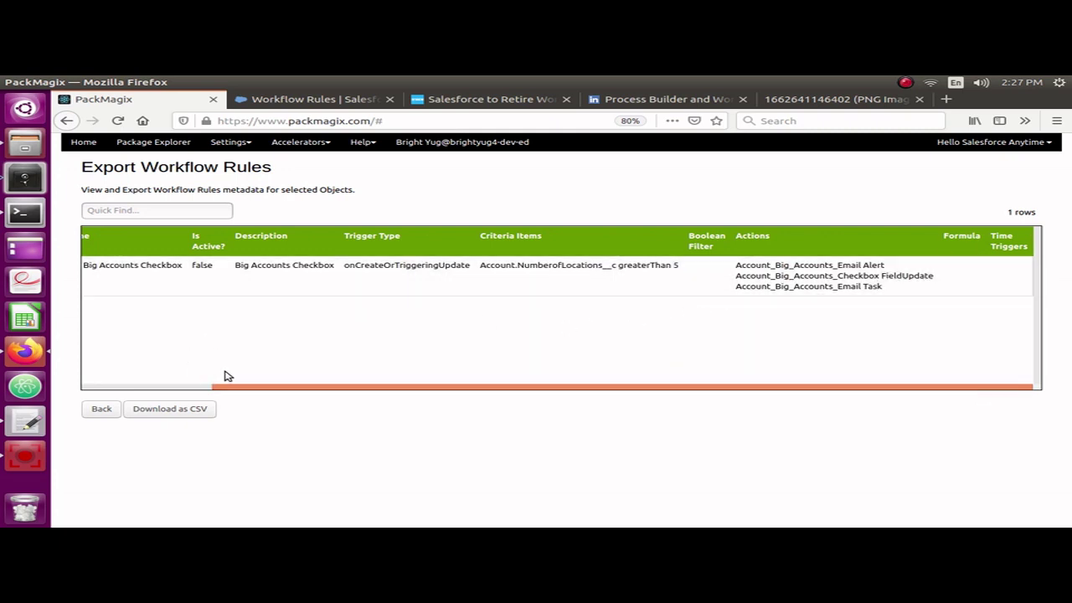
pyautogui.moveTo(255, 390); pyautogui.dragTo(39, 376)
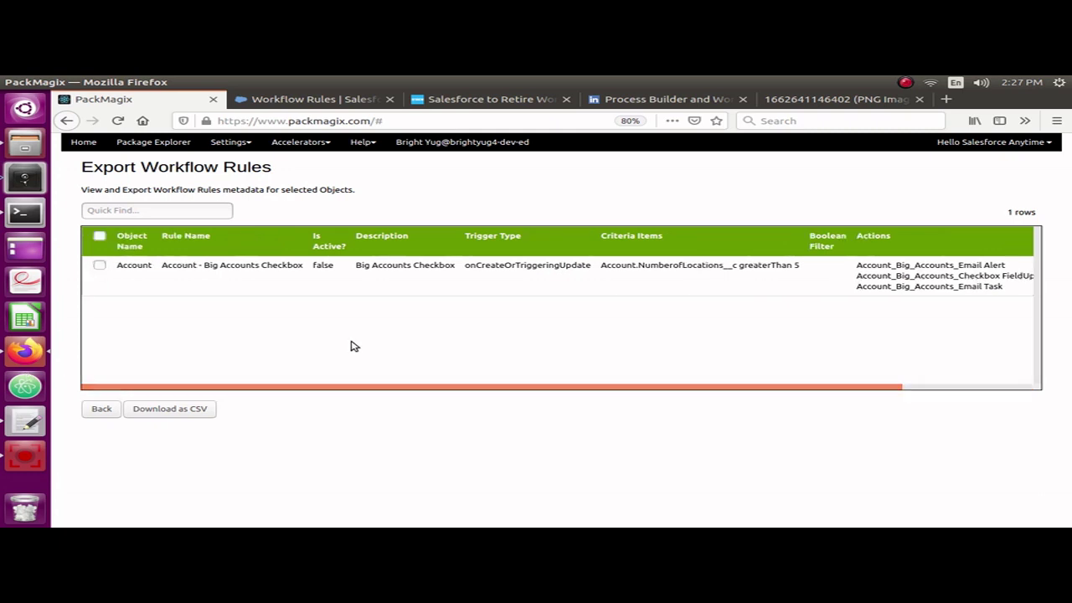
# - Download the rules as Workflow_Rules.csv and open it with LibreOffice Calc
pyautogui.click(174, 409)
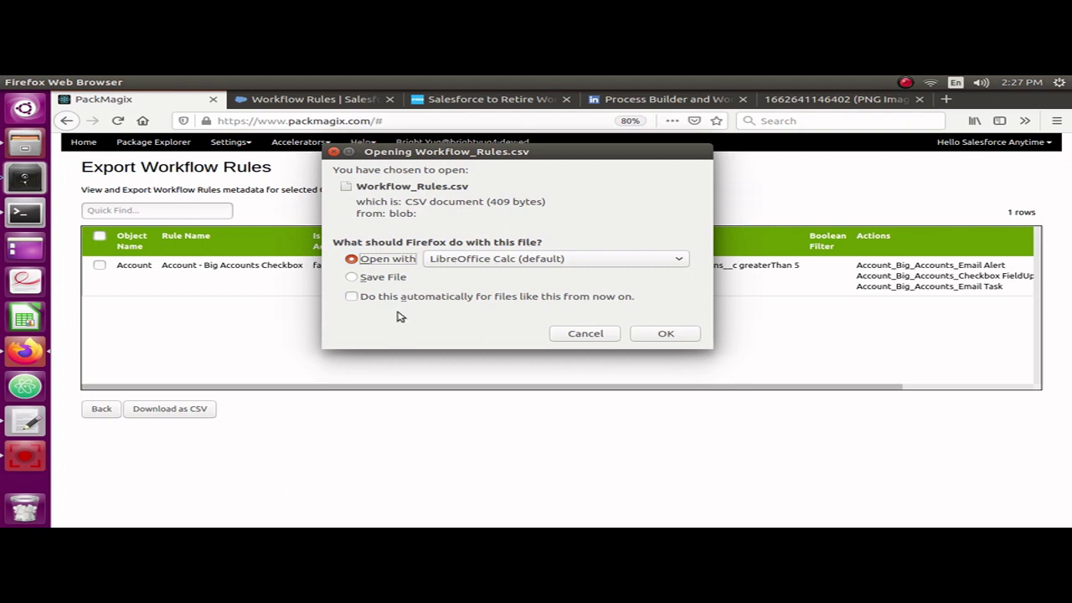
pyautogui.click(666, 334)
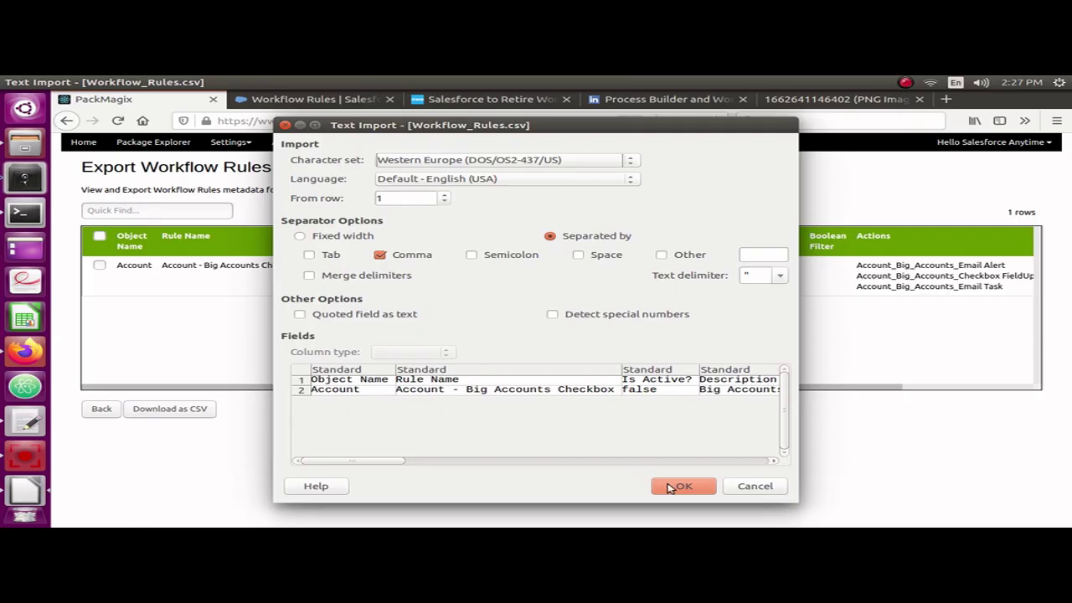
# - Finish the CSV text import and step through row 2's rule name, trigger type and the A1 header
pyautogui.click(671, 487)
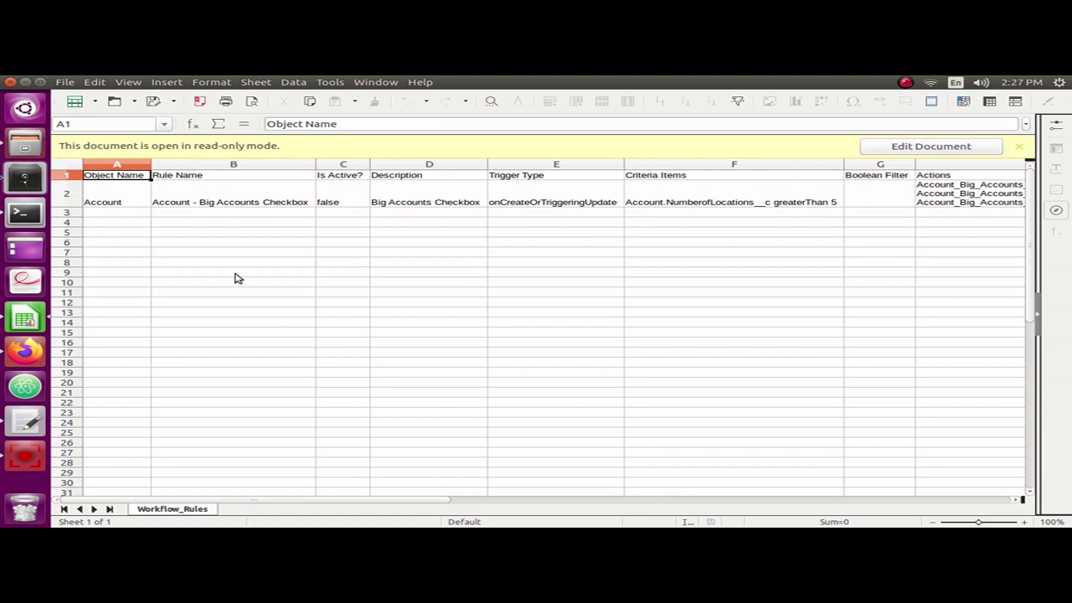
pyautogui.click(223, 193)
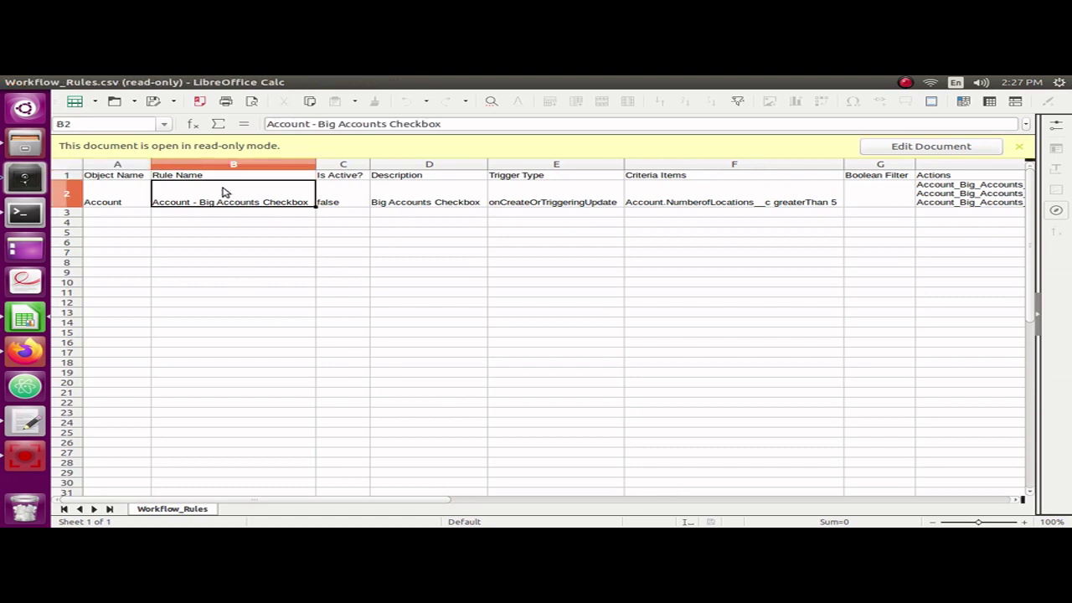
pyautogui.press('Right')
pyautogui.press('Right')
pyautogui.press('Right')
pyautogui.press('Right')
pyautogui.press('Right')
pyautogui.press('Right')
pyautogui.press('Right')
pyautogui.press('Right')
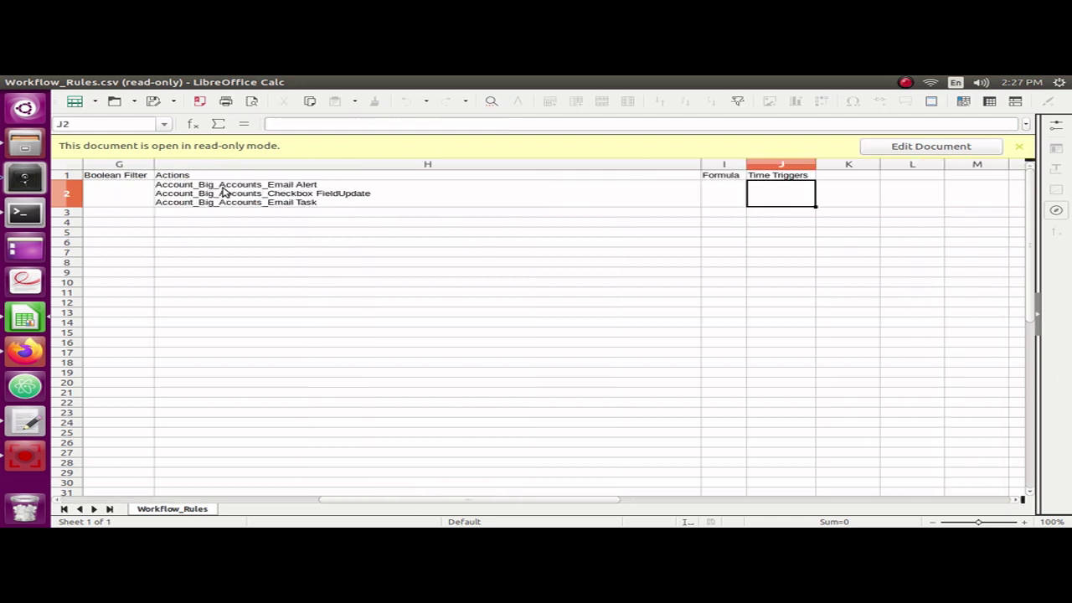
pyautogui.press('Left')
pyautogui.press('Left')
pyautogui.press('Left')
pyautogui.press('Left')
pyautogui.press('Left')
pyautogui.press('Left')
pyautogui.press('Left')
pyautogui.press('Left')
pyautogui.press('Left')
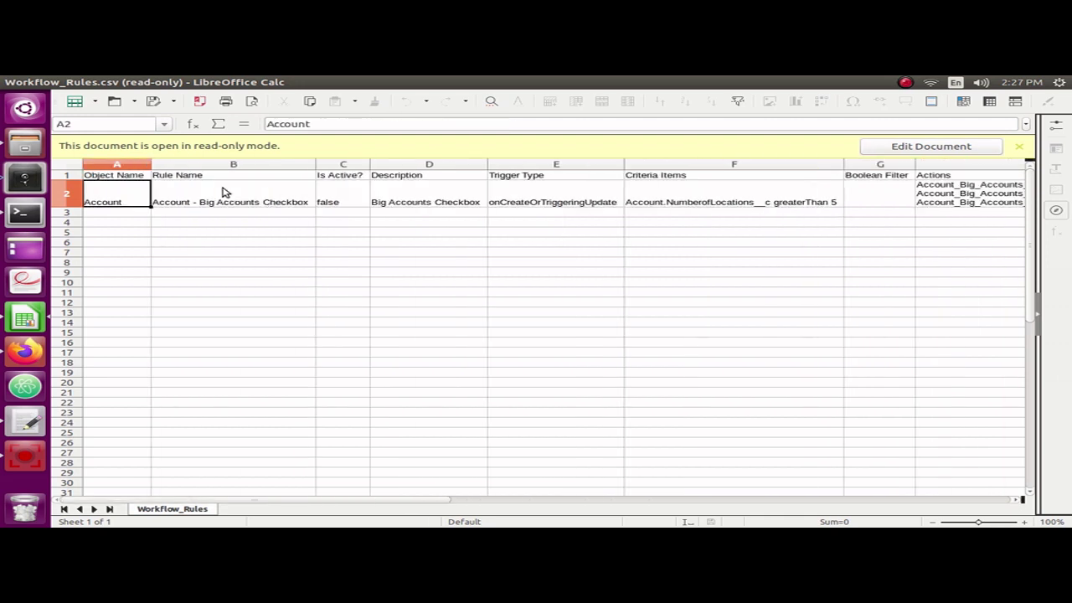
pyautogui.press('Up')
pyautogui.press('Down')
pyautogui.press('Down')
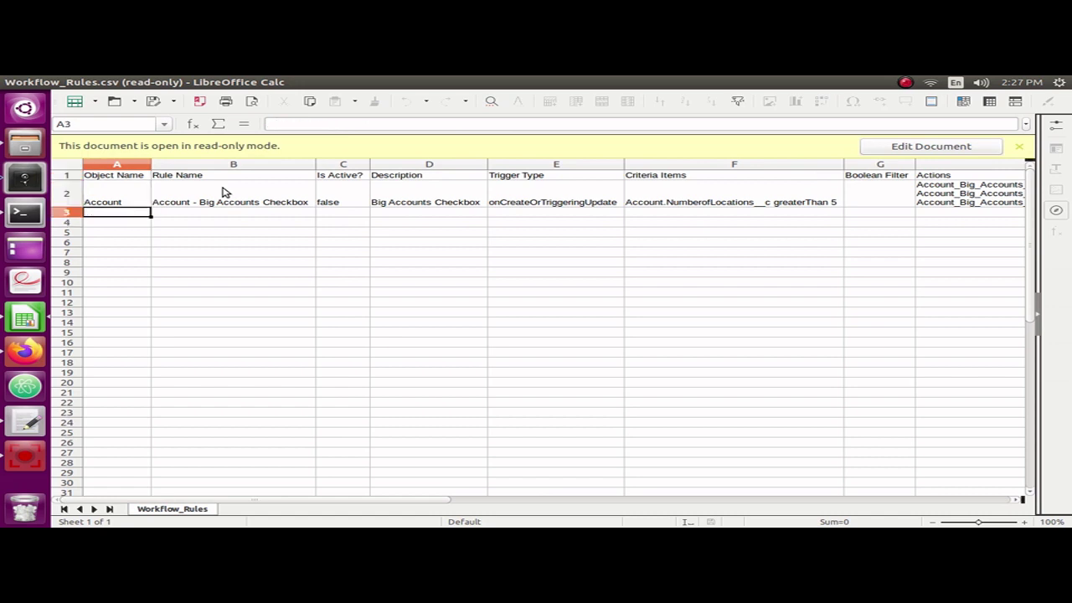
pyautogui.press('Up')
pyautogui.press('Up')
pyautogui.press('Down')
pyautogui.press('Down')
# - Check cells A1, A2 and B2 for the Object Name header, Account value and rule name
pyautogui.click(223, 192)
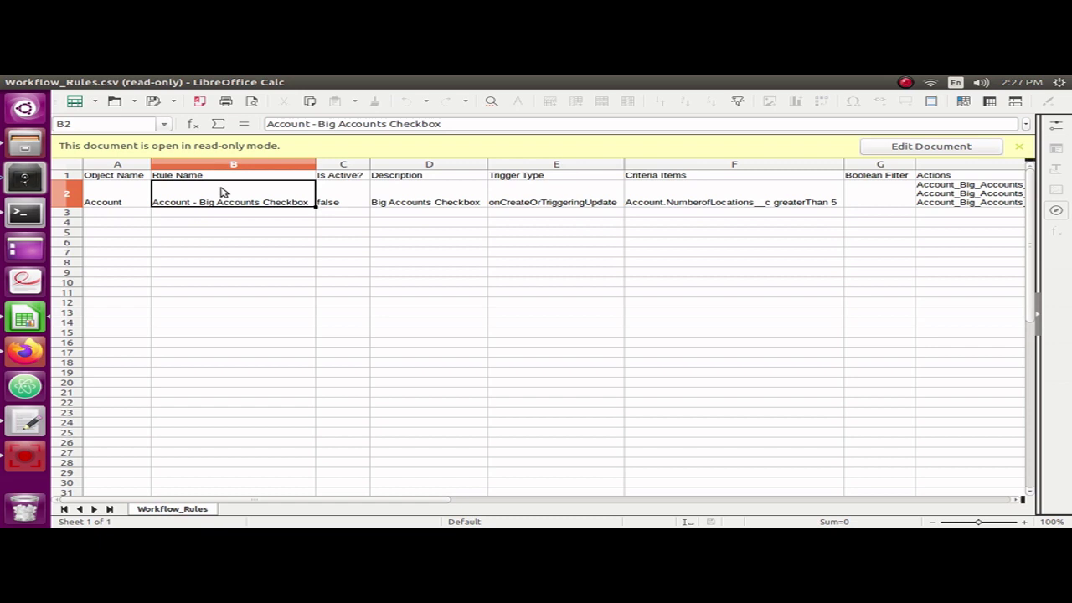
pyautogui.click(125, 204)
pyautogui.click(243, 203)
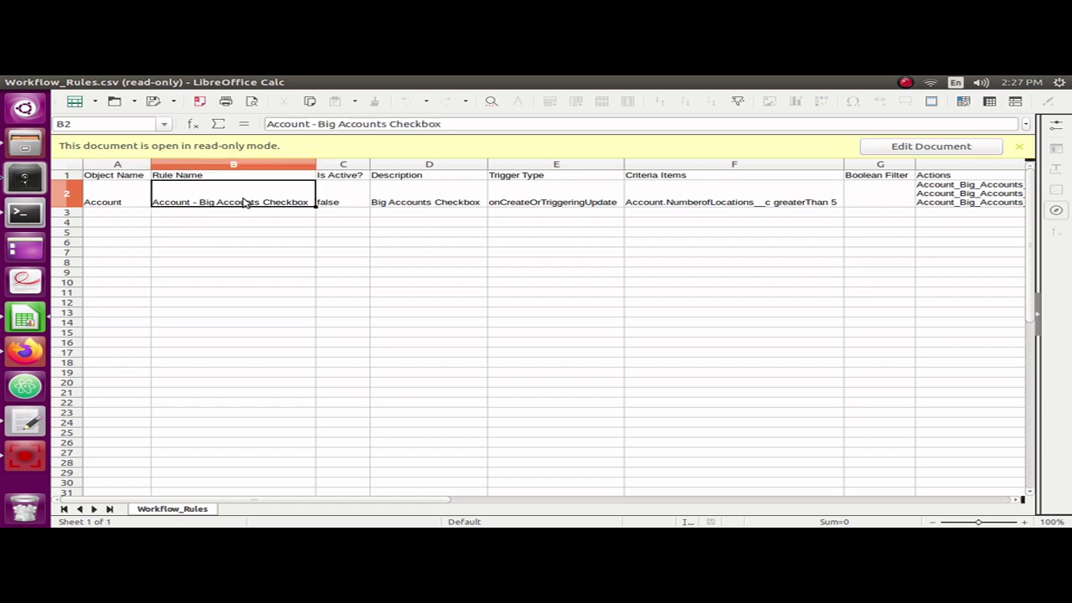
pyautogui.click(116, 186)
pyautogui.click(133, 177)
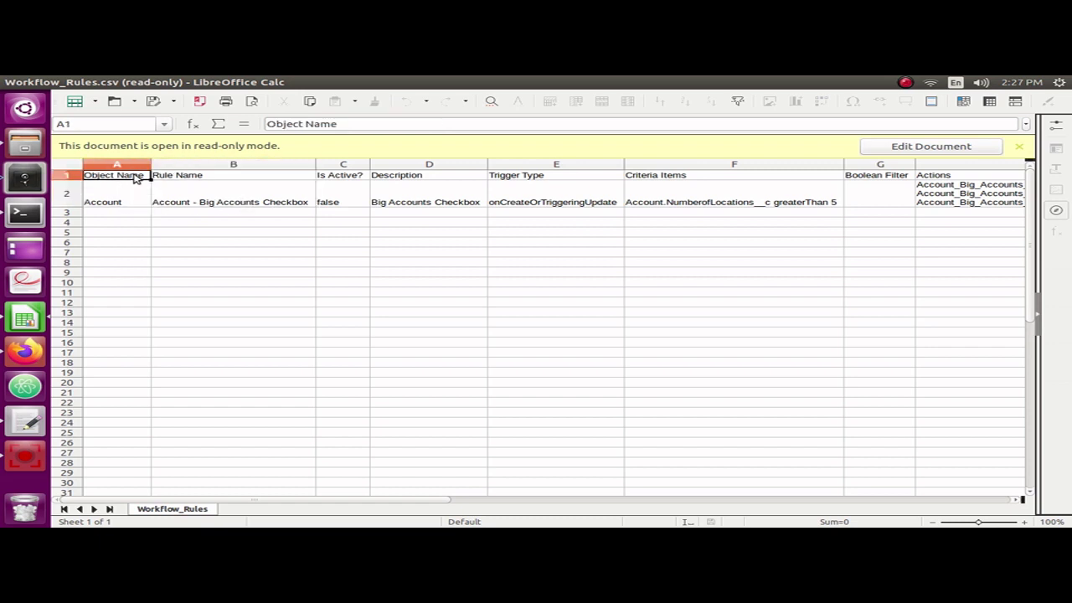
pyautogui.click(199, 185)
pyautogui.click(128, 191)
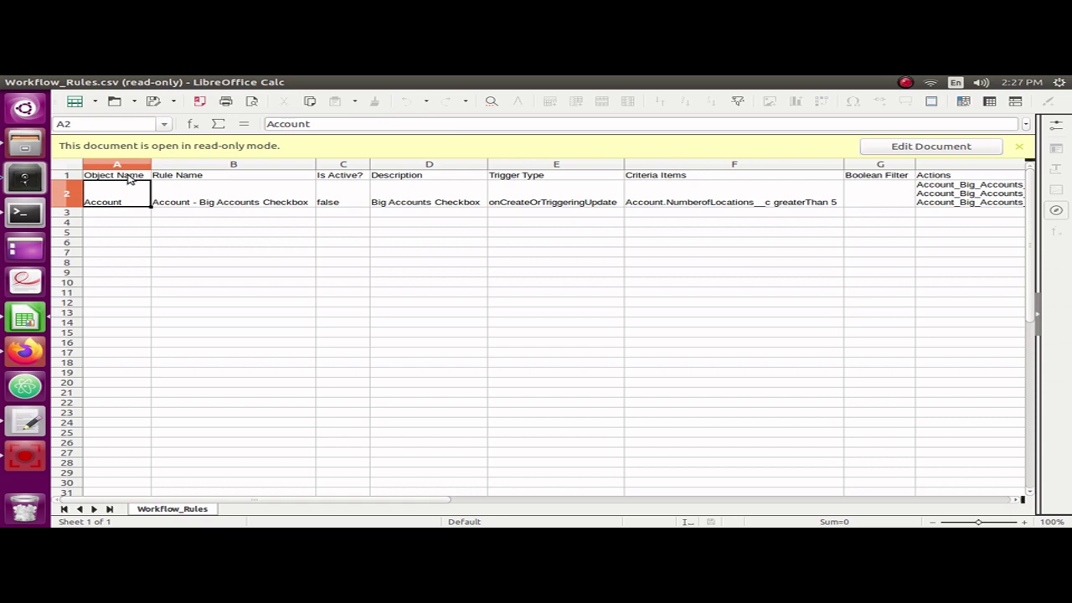